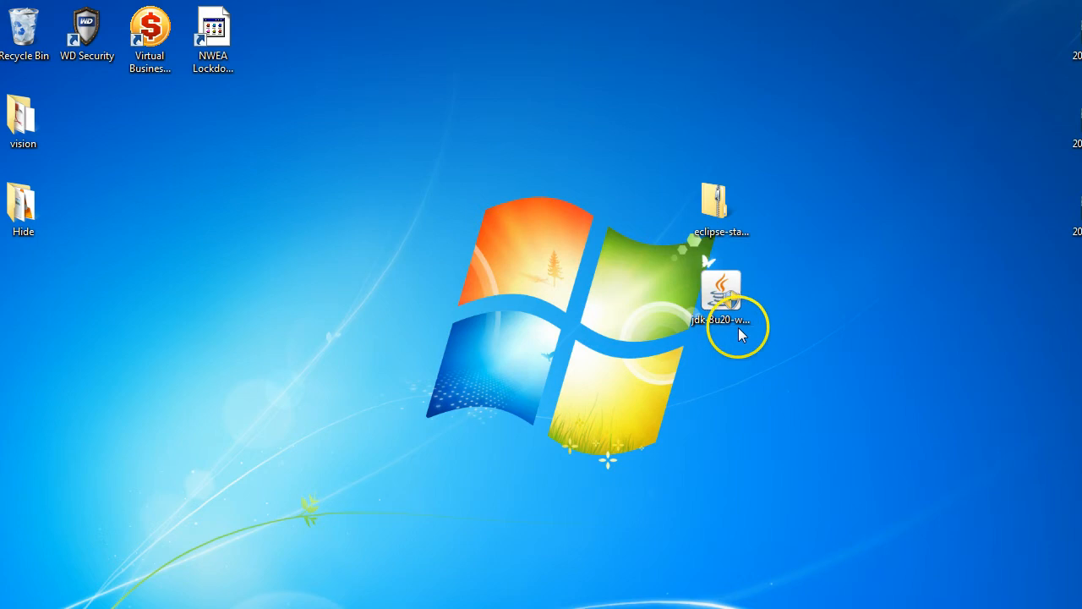
# Install Java SE Development Kit 8 Update 20 with the default features and folder, and move its installer to the Recycle Bin.
pyautogui.click(722, 301)
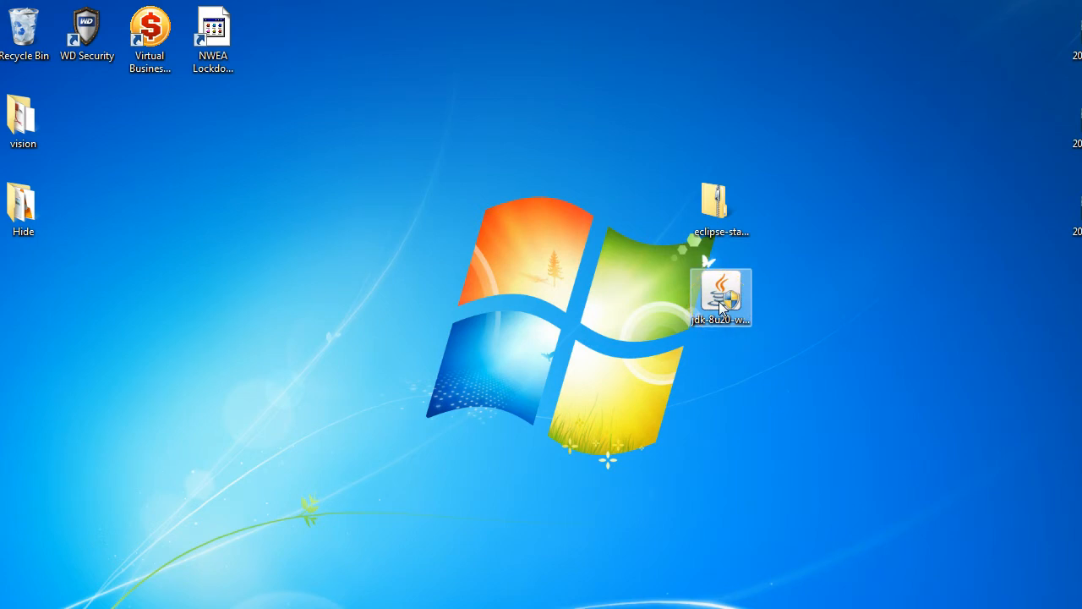
pyautogui.click(719, 302)
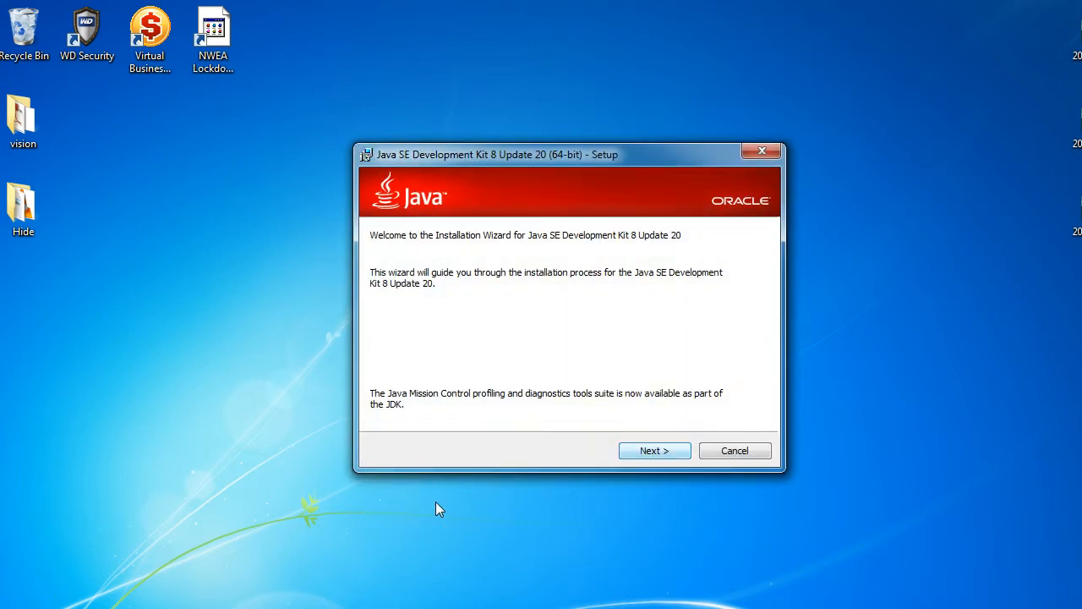
pyautogui.click(649, 451)
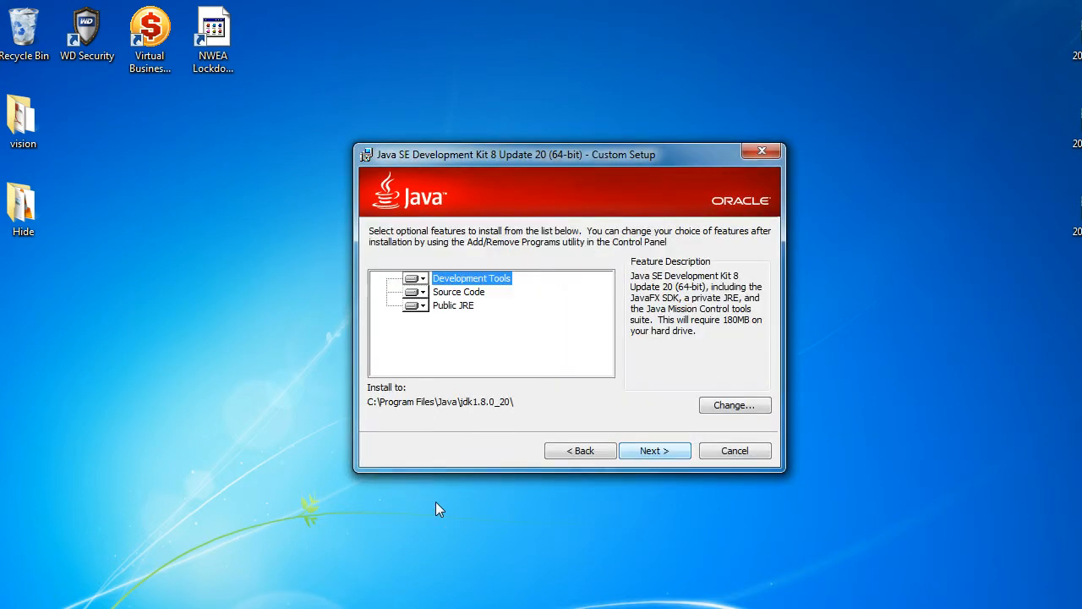
pyautogui.click(649, 450)
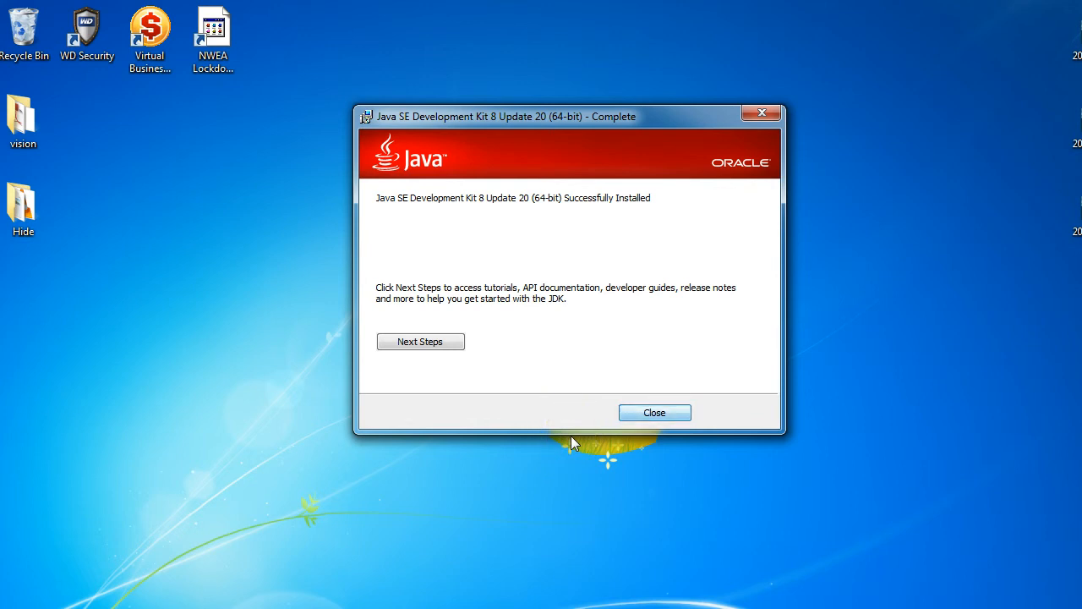
pyautogui.click(648, 412)
pyautogui.moveTo(719, 295); pyautogui.dragTo(19, 25)
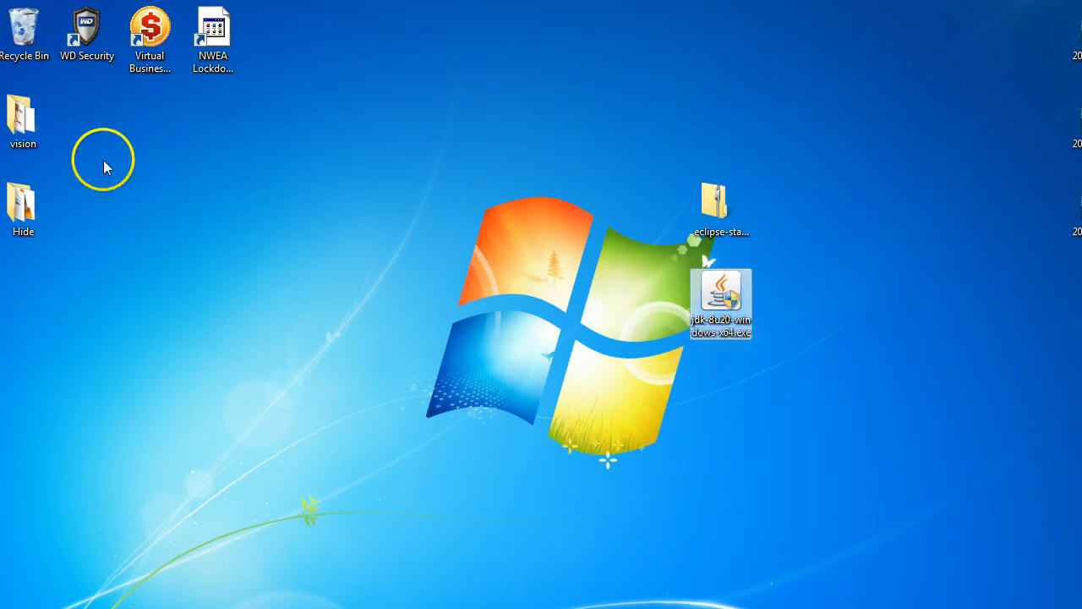
# Start extracting all files from the eclipse-standard-luna-R-win32-x86_64.zip archive on the desktop.
pyautogui.click(717, 214)
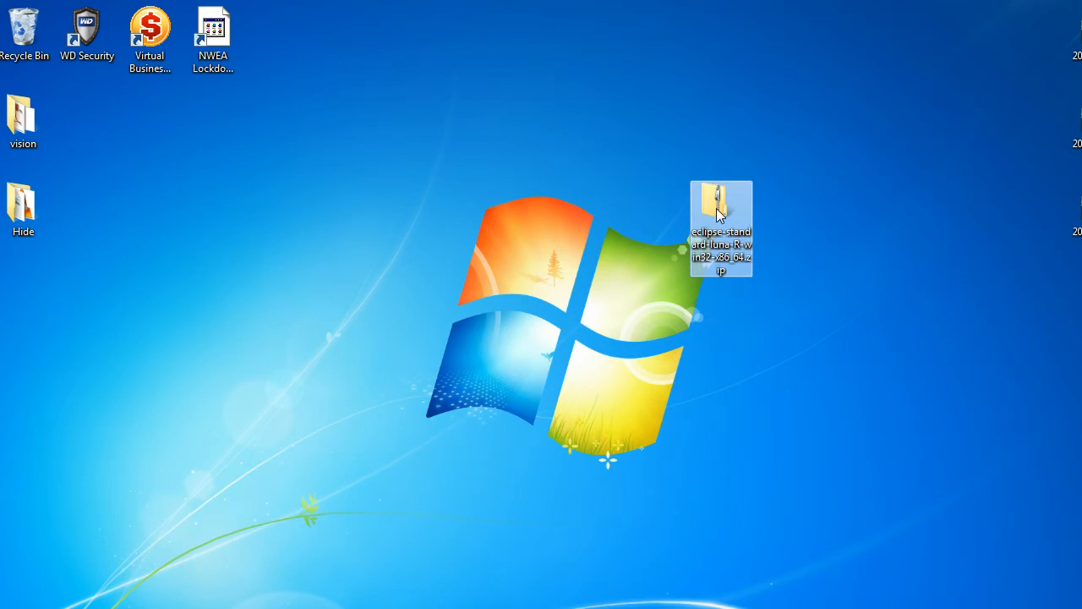
pyautogui.doubleClick(717, 211)
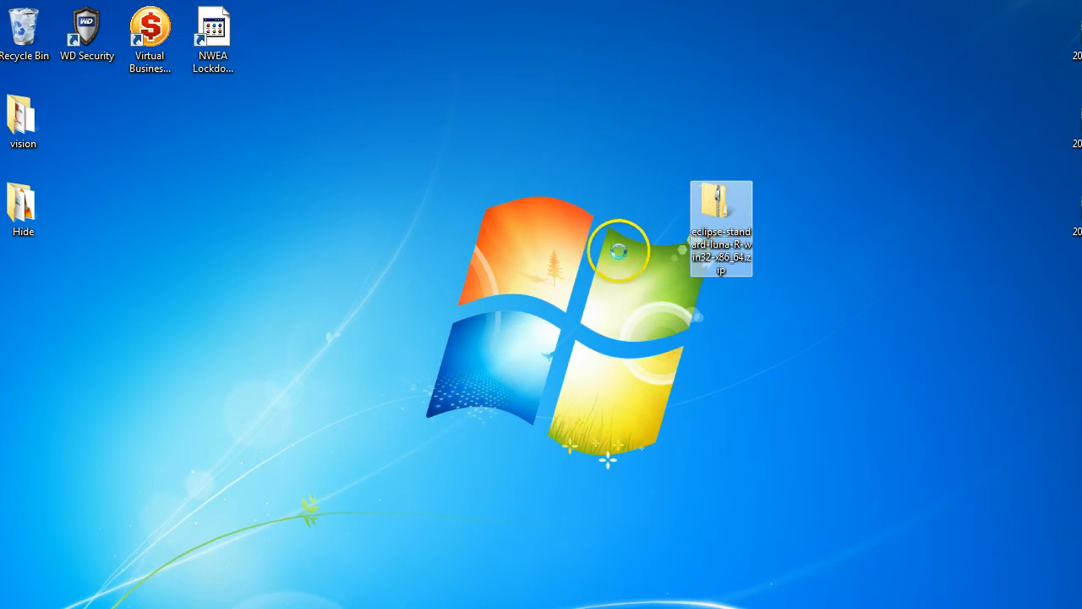
pyautogui.rightClick(722, 211)
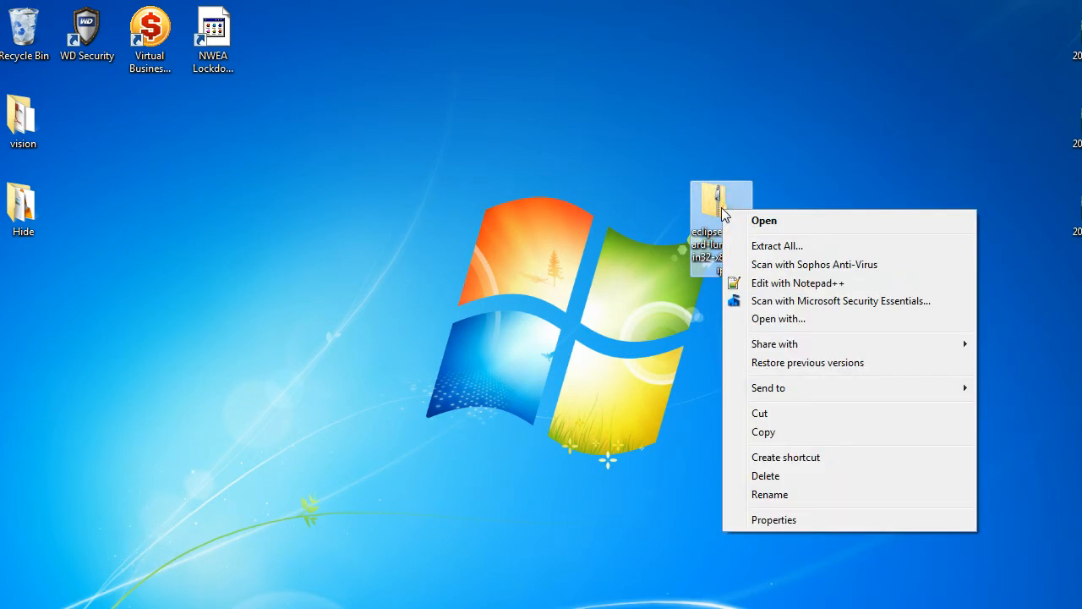
pyautogui.click(769, 246)
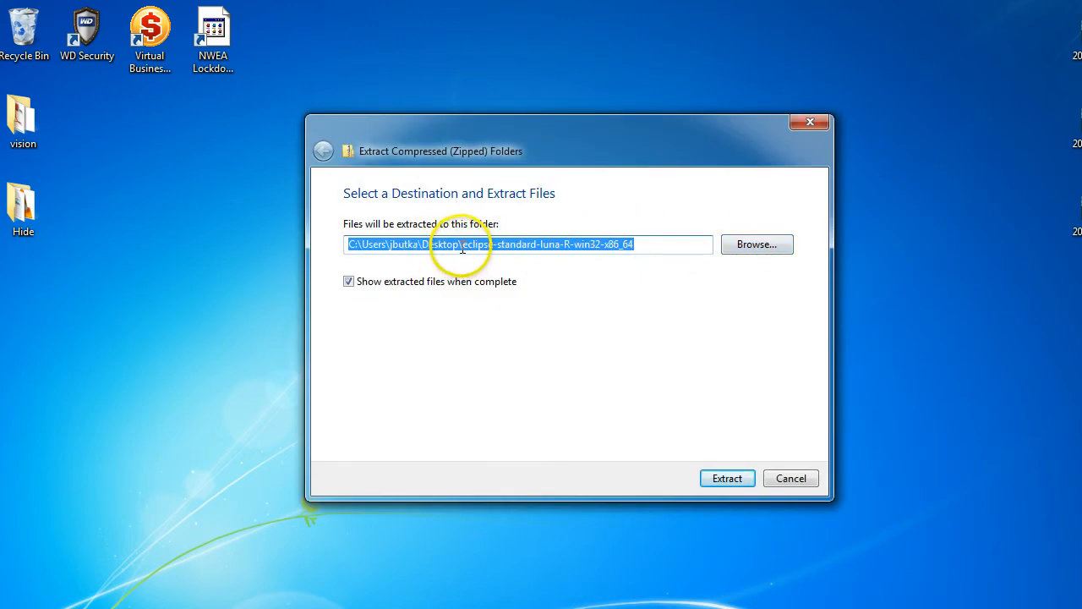
# Edit the extraction folder path to C:\eclipse-standard-luna-R-win32-x86_64.
pyautogui.click(464, 245)
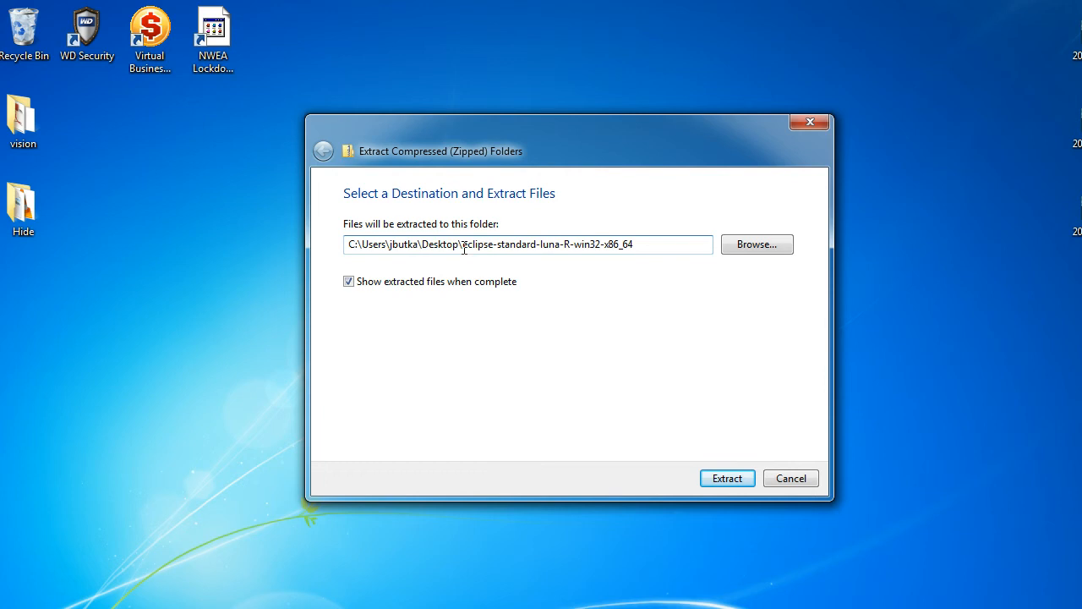
pyautogui.moveTo(464, 249); pyautogui.dragTo(359, 247)
pyautogui.press('BackSpace')
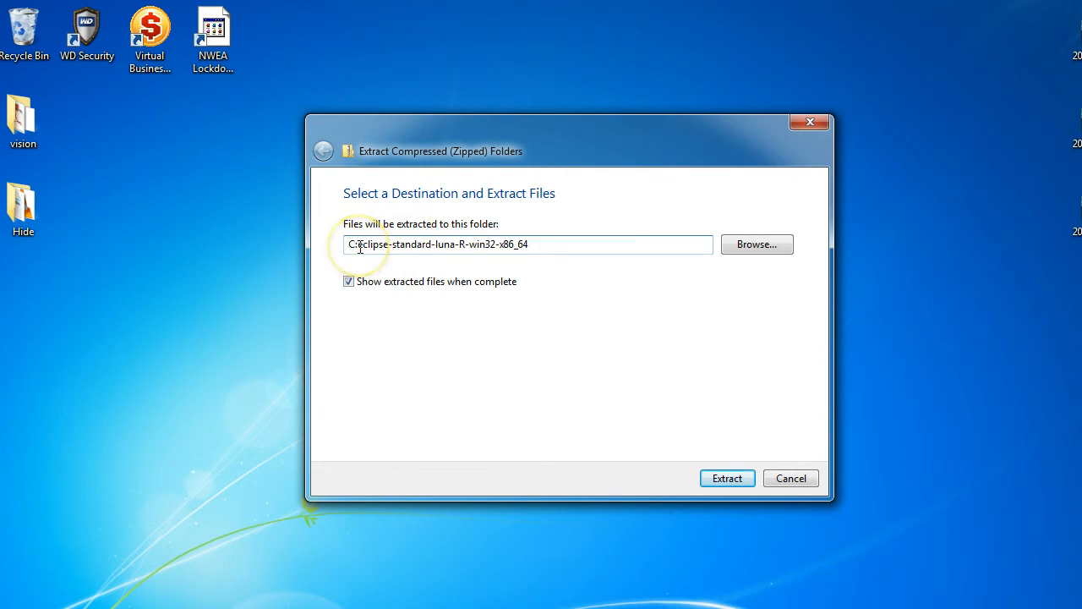
pyautogui.write('\\')
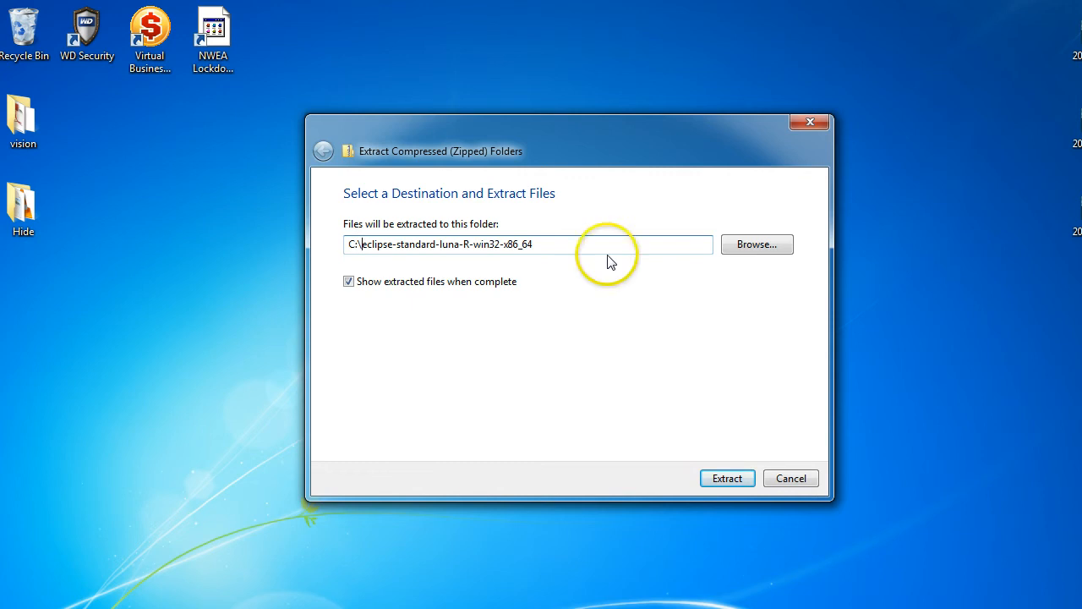
# Browse to Local Disk (C:) as the extraction destination and extract the Eclipse archive there.
pyautogui.click(752, 245)
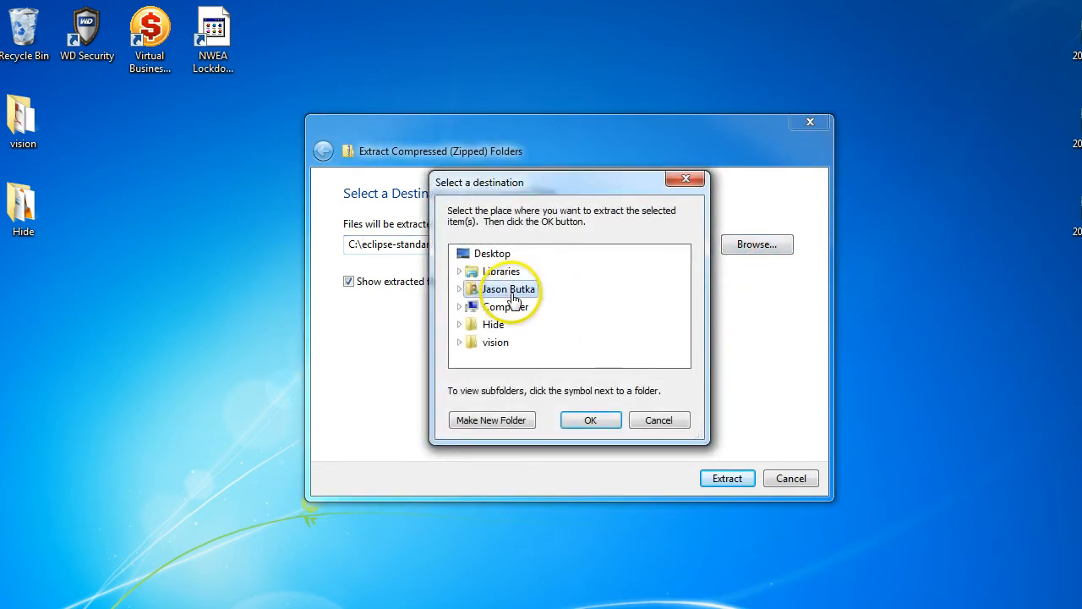
pyautogui.click(506, 306)
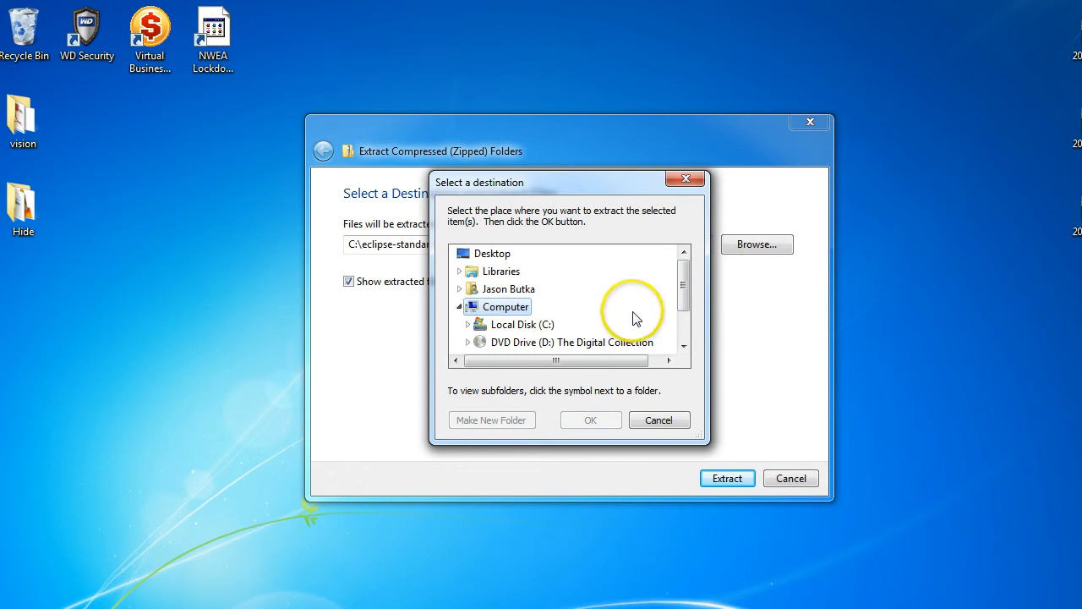
pyautogui.click(521, 324)
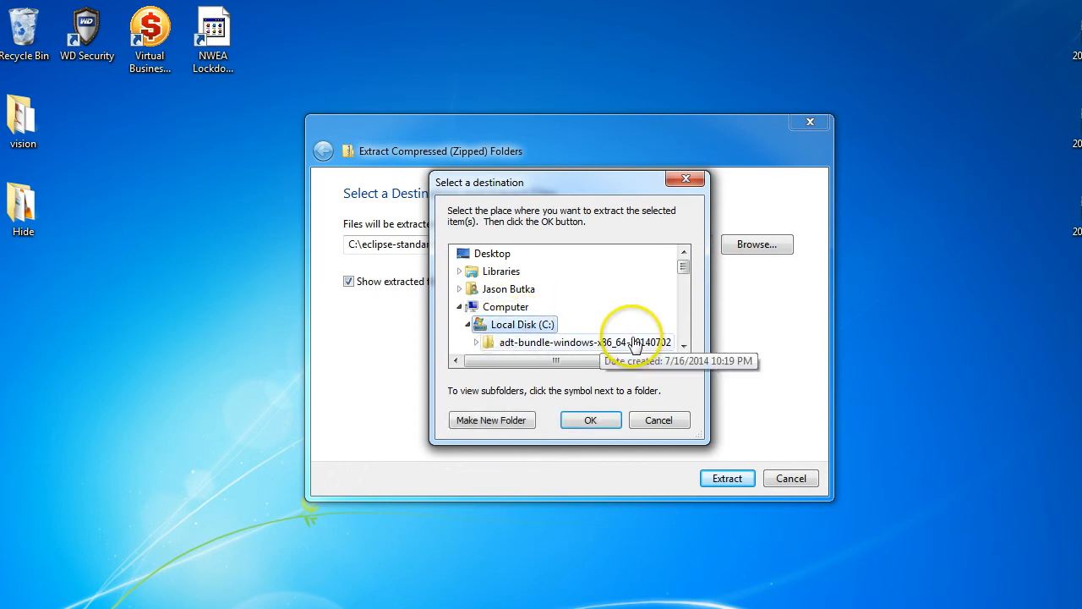
pyautogui.click(590, 420)
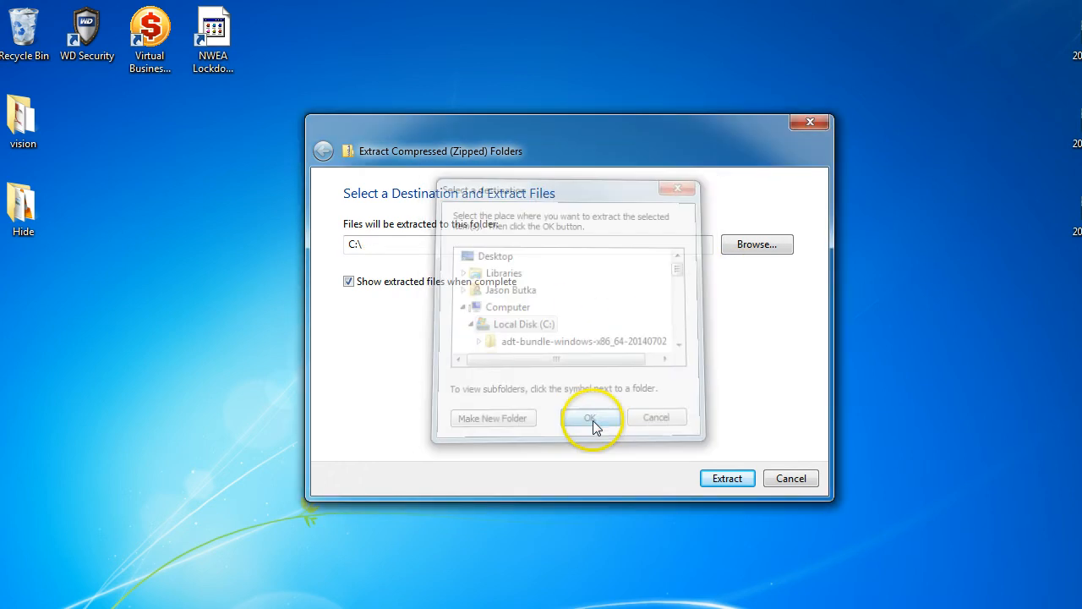
pyautogui.click(727, 479)
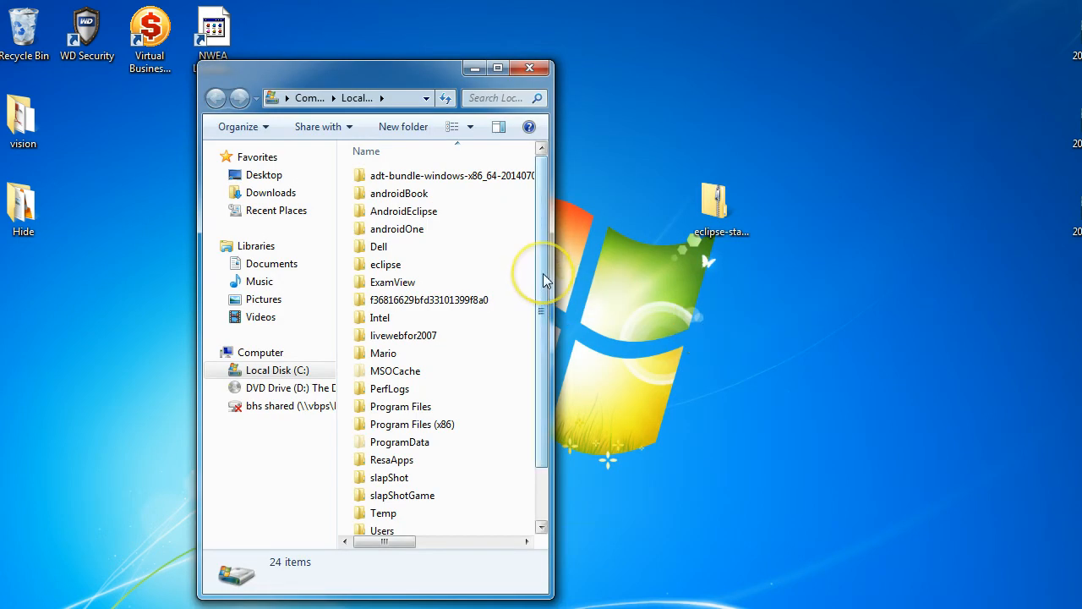
# Run eclipse.exe from the extracted eclipse folder on the C: drive and allow it past the security warning.
pyautogui.moveTo(545, 282); pyautogui.dragTo(533, 359)
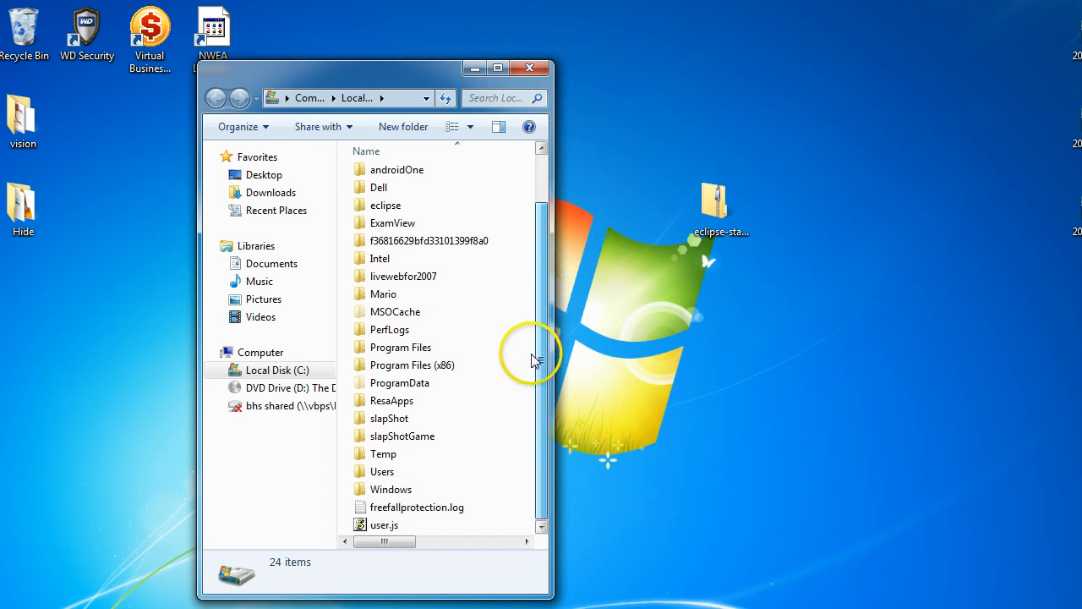
pyautogui.doubleClick(386, 206)
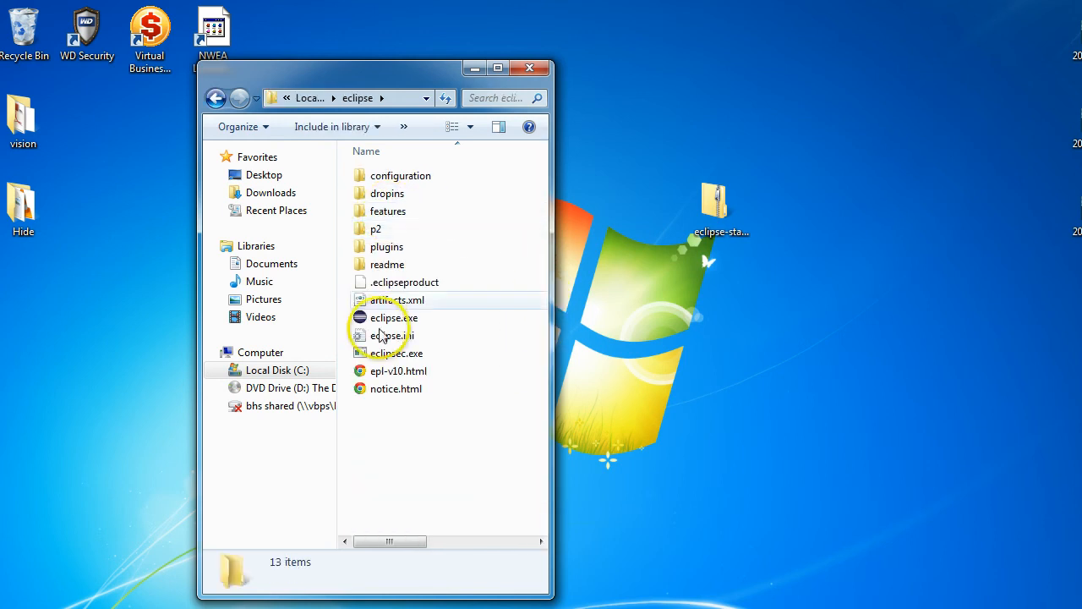
pyautogui.doubleClick(396, 320)
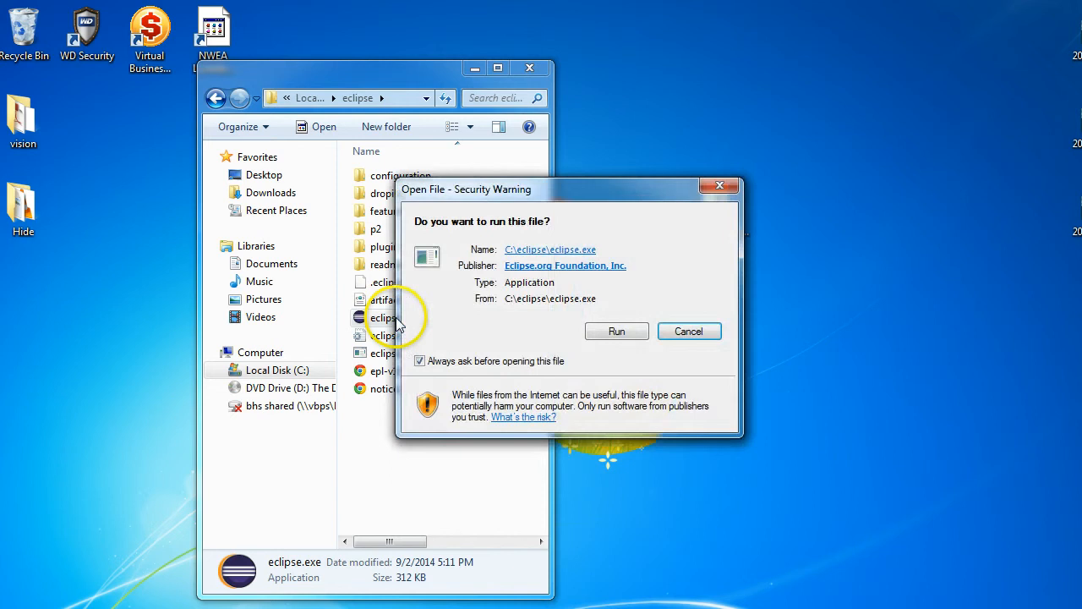
pyautogui.click(615, 333)
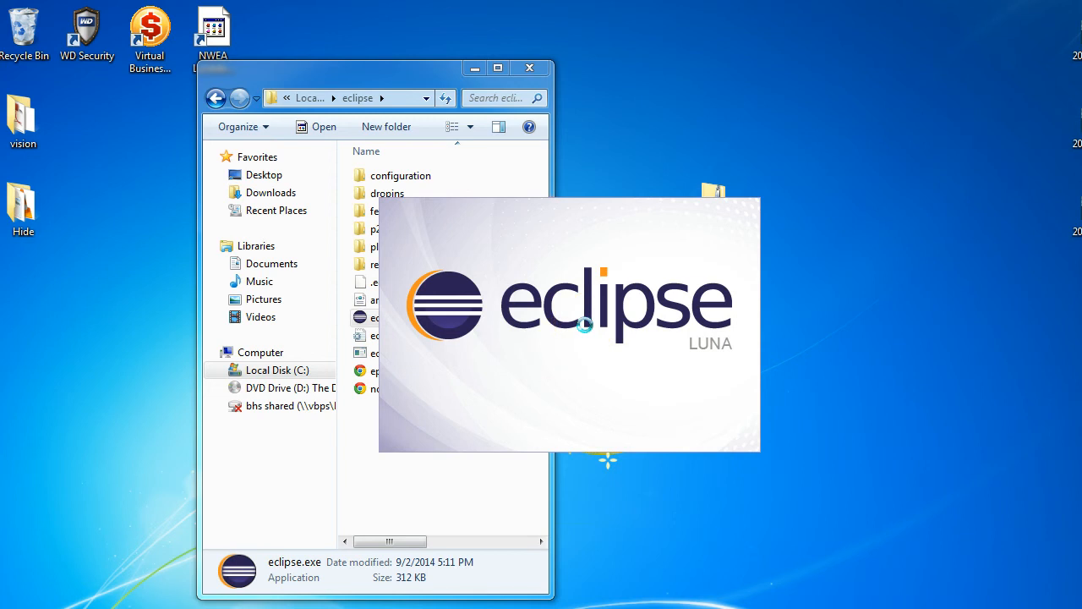
# Create a desktop shortcut to eclipse.exe and close the eclipse folder window.
pyautogui.click(520, 210)
pyautogui.moveTo(379, 75)
pyautogui.mouseDown()
pyautogui.moveTo(345, 67)
pyautogui.moveTo(221, 95)
pyautogui.mouseUp()
pyautogui.click(211, 340)
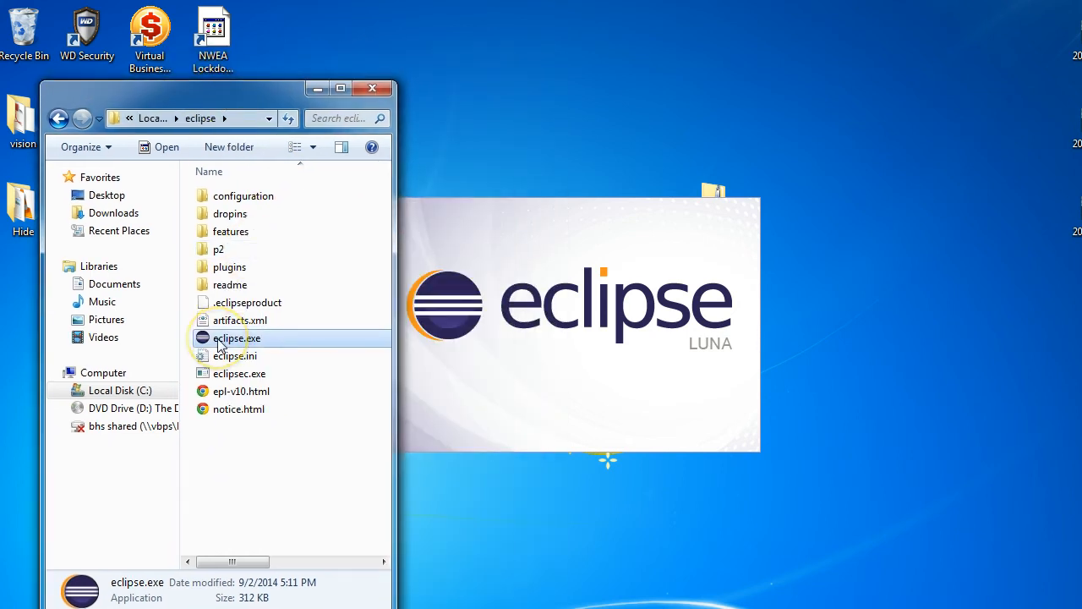
pyautogui.rightClick(221, 344)
pyautogui.click(379, 195)
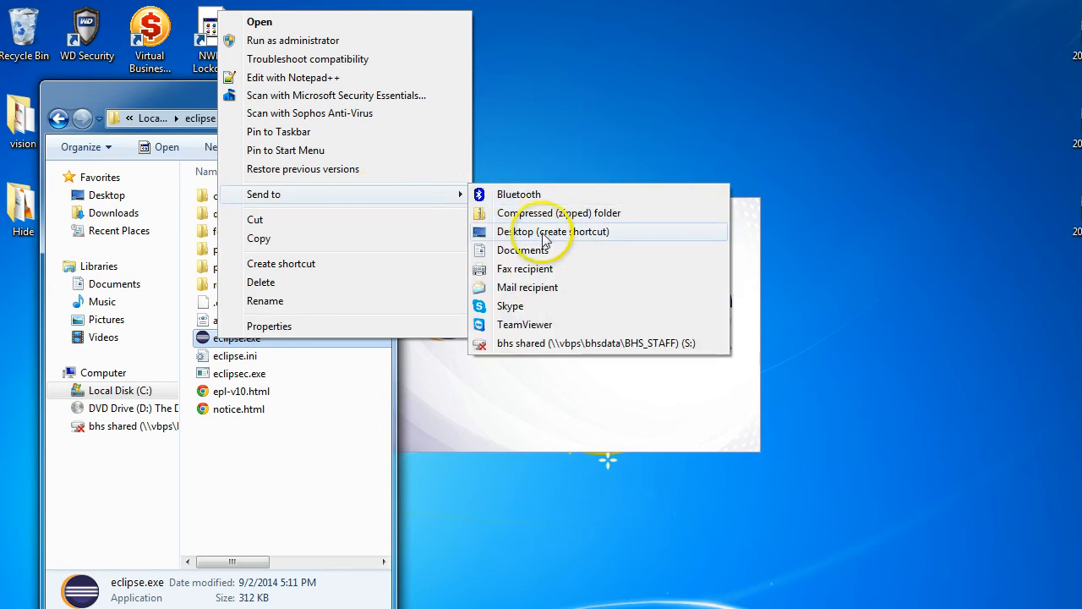
pyautogui.click(548, 231)
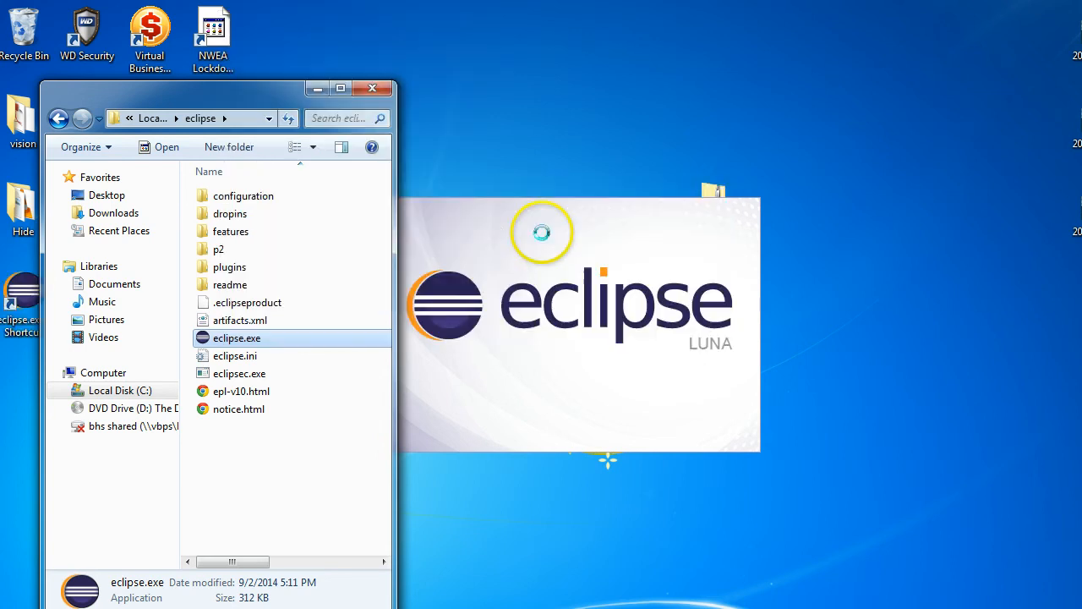
pyautogui.click(373, 90)
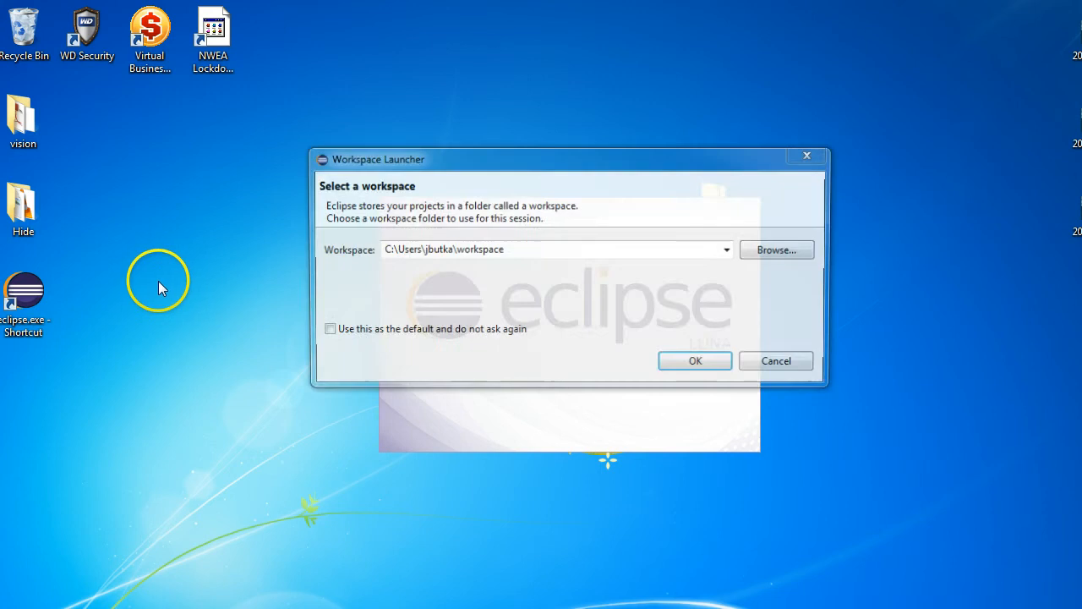
pyautogui.moveTo(25, 292)
pyautogui.mouseDown()
pyautogui.moveTo(200, 568)
pyautogui.moveTo(123, 506)
pyautogui.moveTo(91, 457)
pyautogui.moveTo(41, 296)
pyautogui.mouseUp()
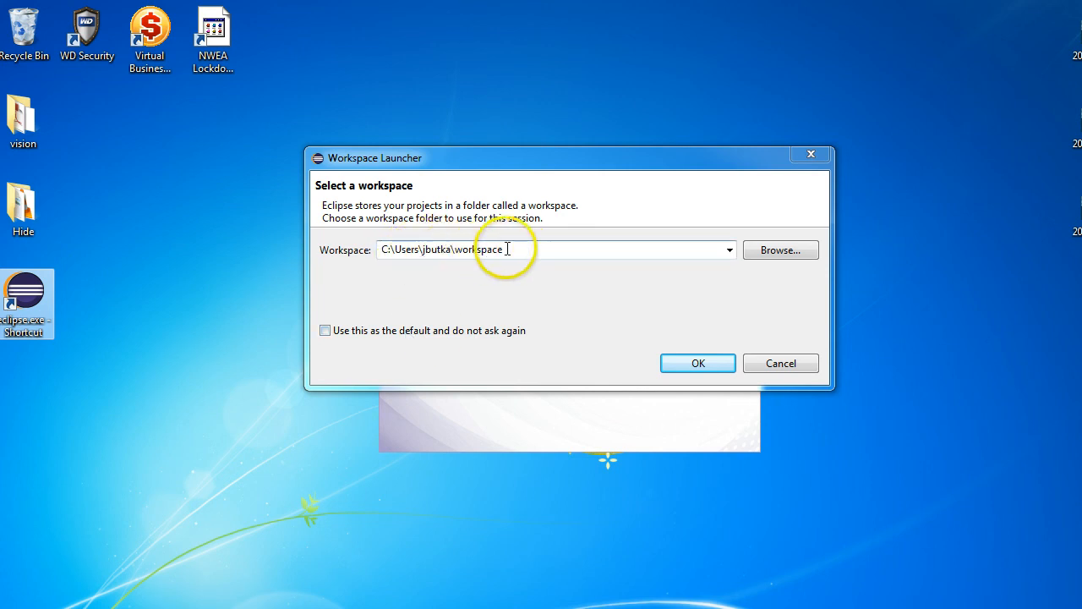
# Accept the suggested workspace folder, agree to update the older workspace, and close the Welcome page.
pyautogui.click(698, 363)
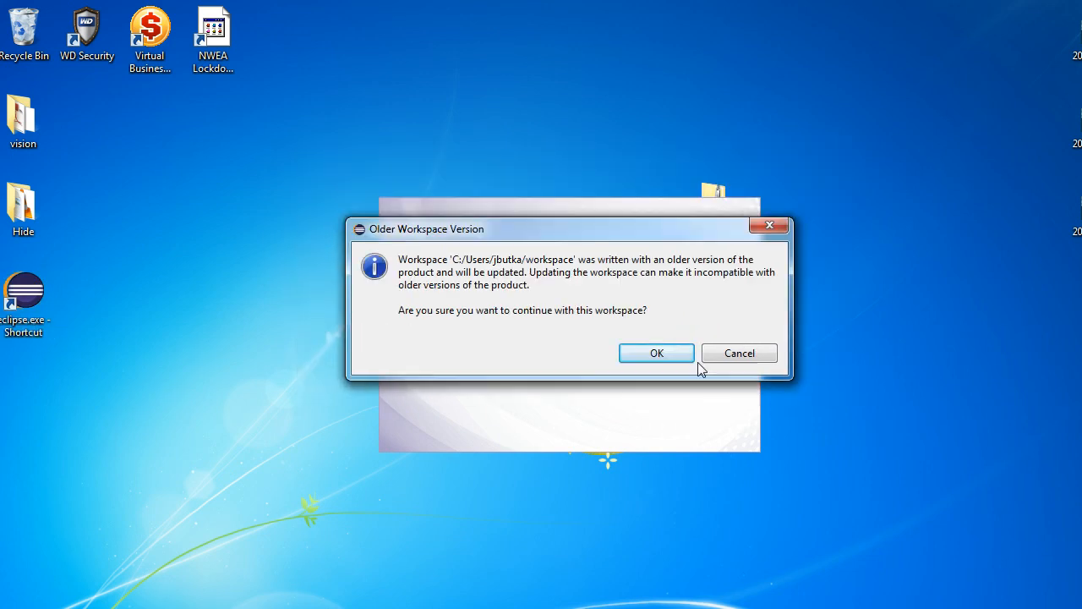
pyautogui.click(682, 358)
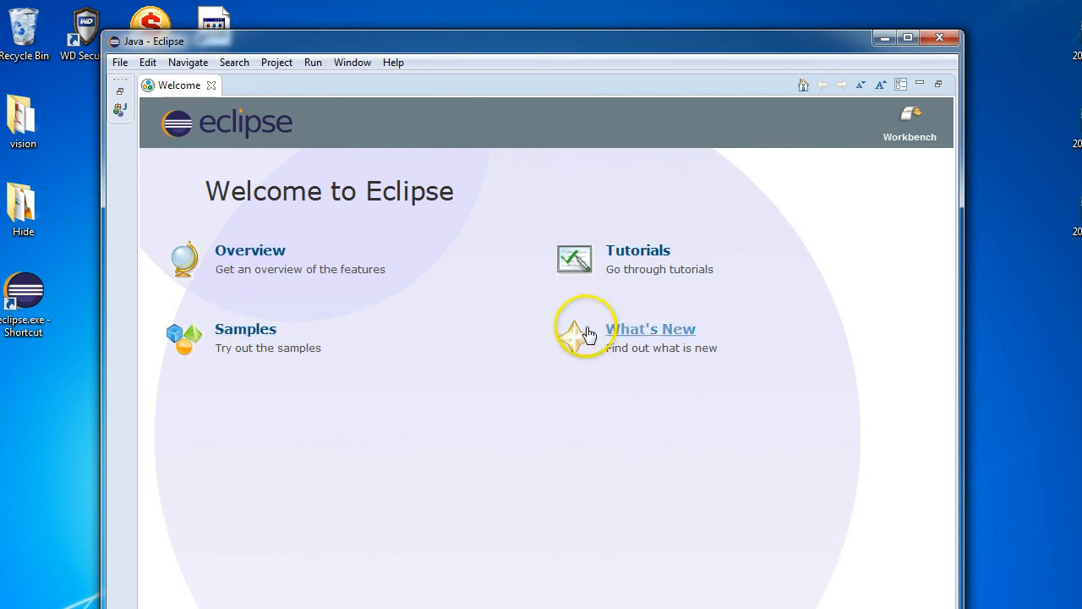
pyautogui.click(213, 85)
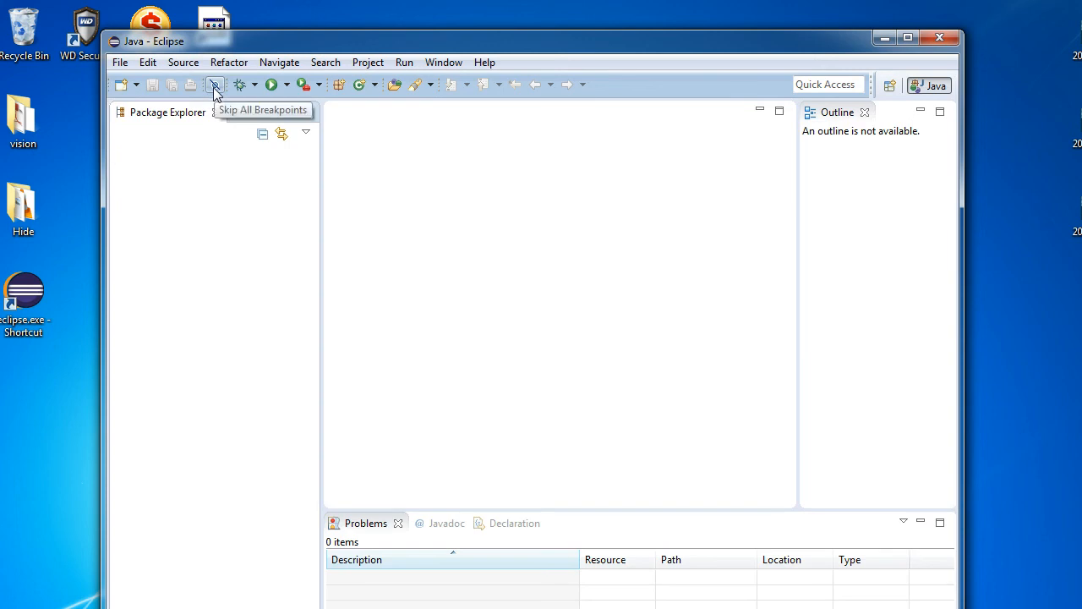